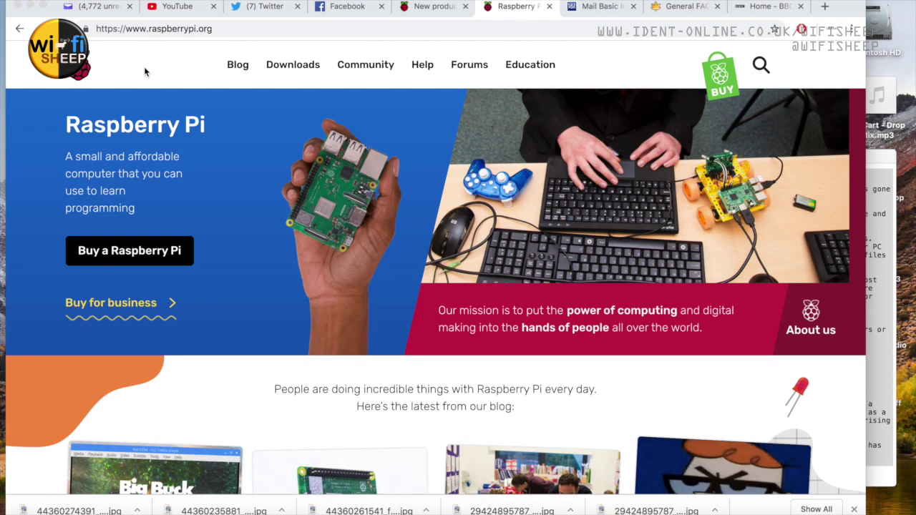
Go to the raspberrypi.org Downloads page and scroll to the NOOBS and Raspbian tiles.
left_click(292, 68)
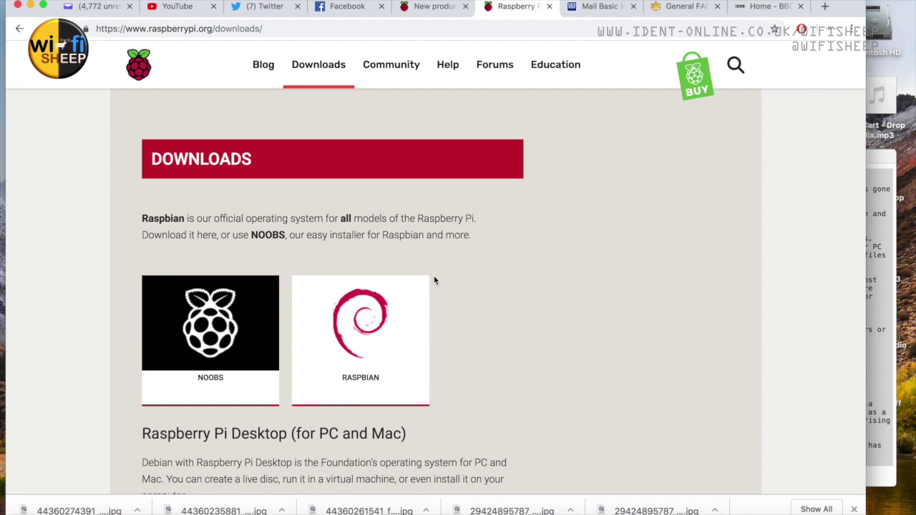
scroll(433, 276, "down", 2)
scroll(502, 271, "down", 3)
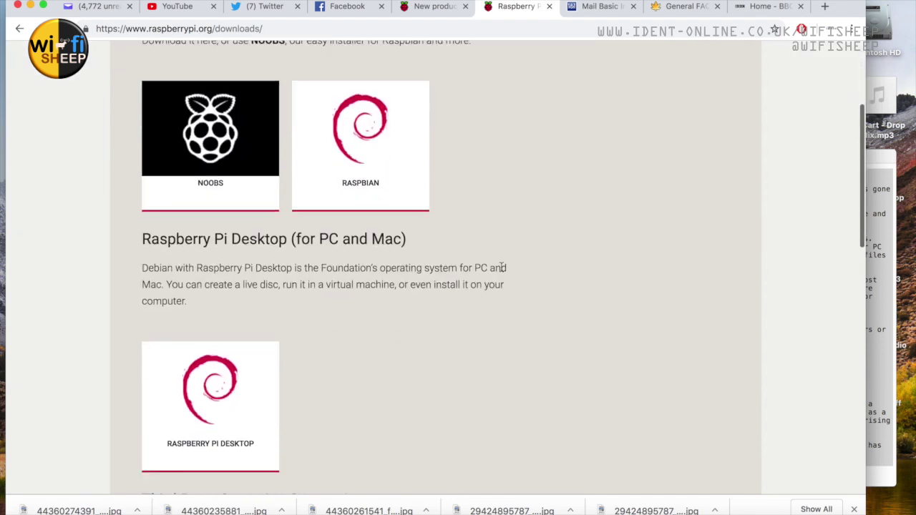
scroll(501, 270, "up", 2)
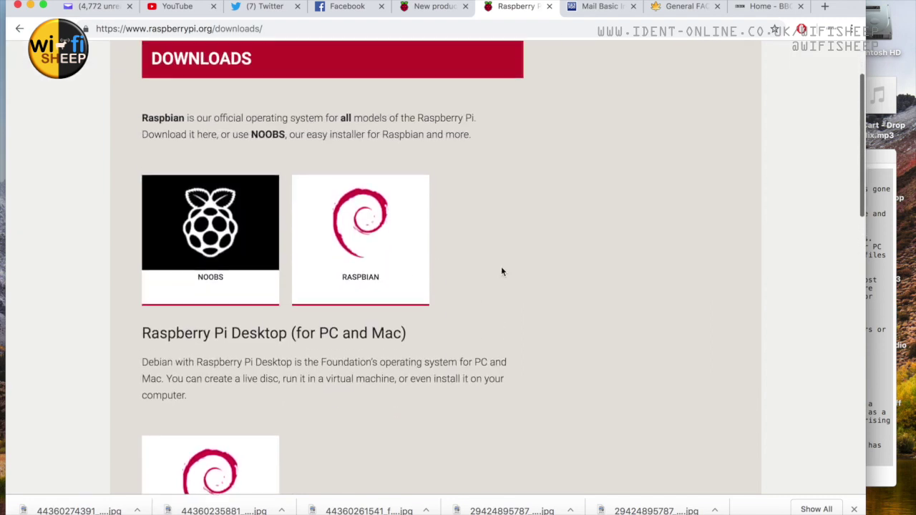
Open the Raspbian downloads page and scroll through the available images.
left_click(364, 220)
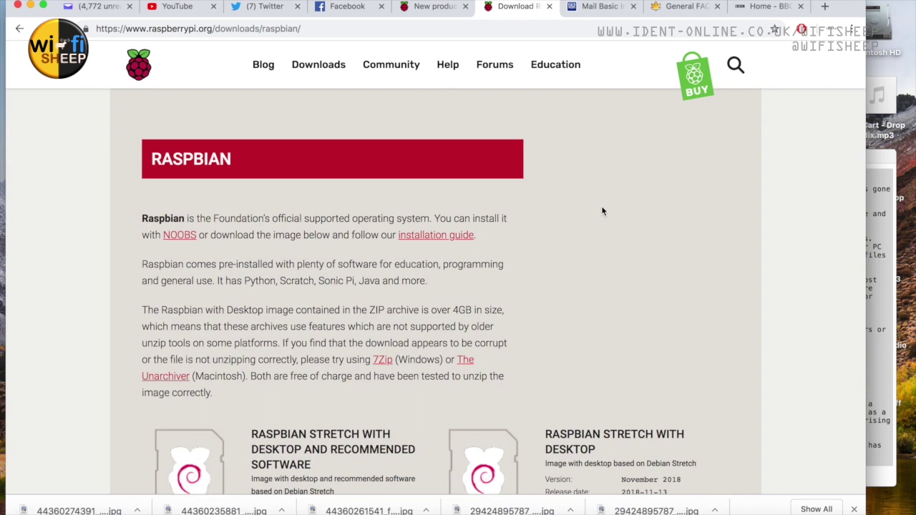
scroll(601, 211, "down", 5)
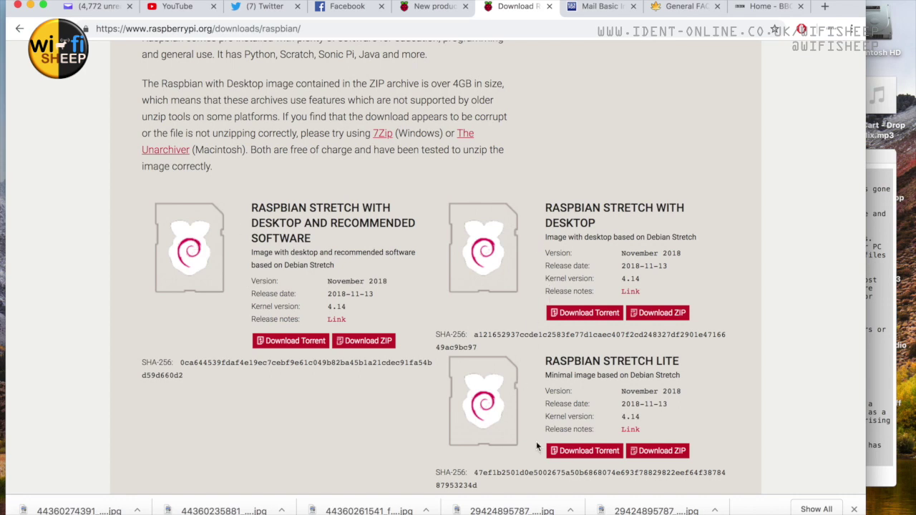
scroll(364, 383, "down", 2)
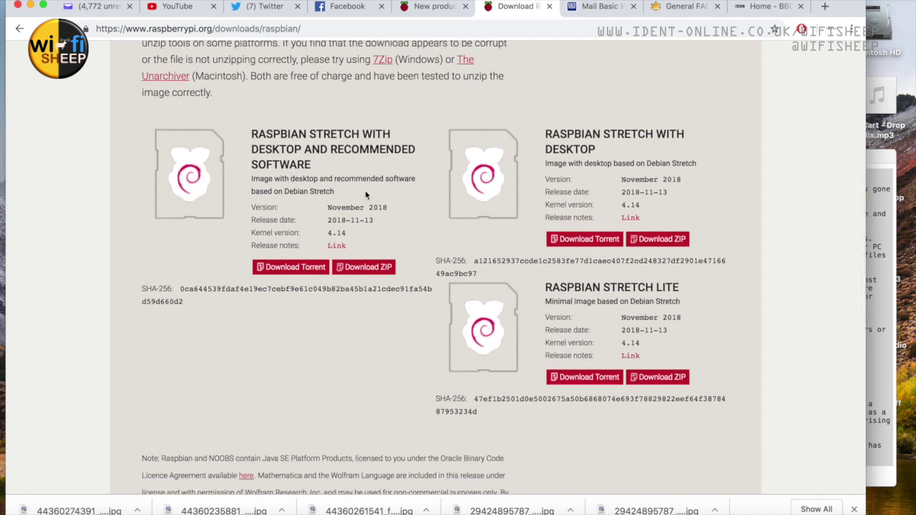
scroll(368, 196, "up", 1)
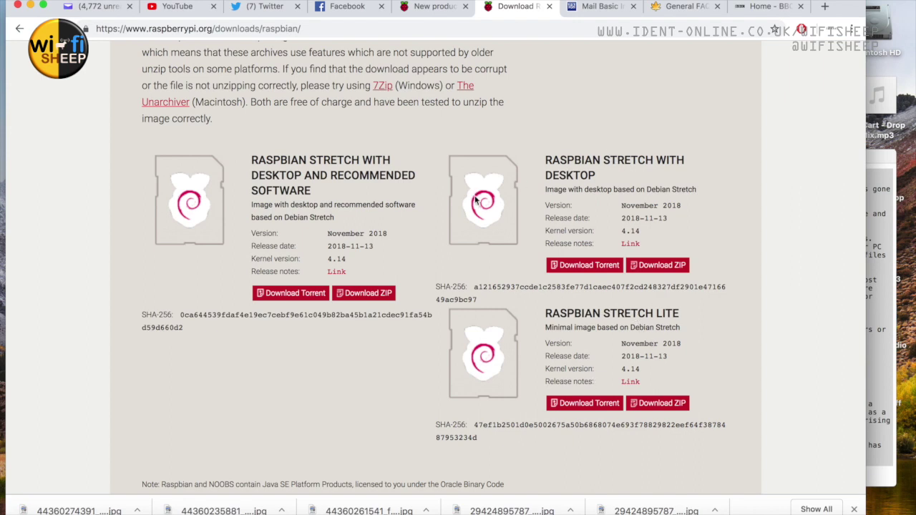
Download the Raspbian Stretch with Desktop ZIP image.
triple_click(578, 171)
left_click(289, 175)
double_click(322, 161)
left_click(323, 187)
left_click(665, 269)
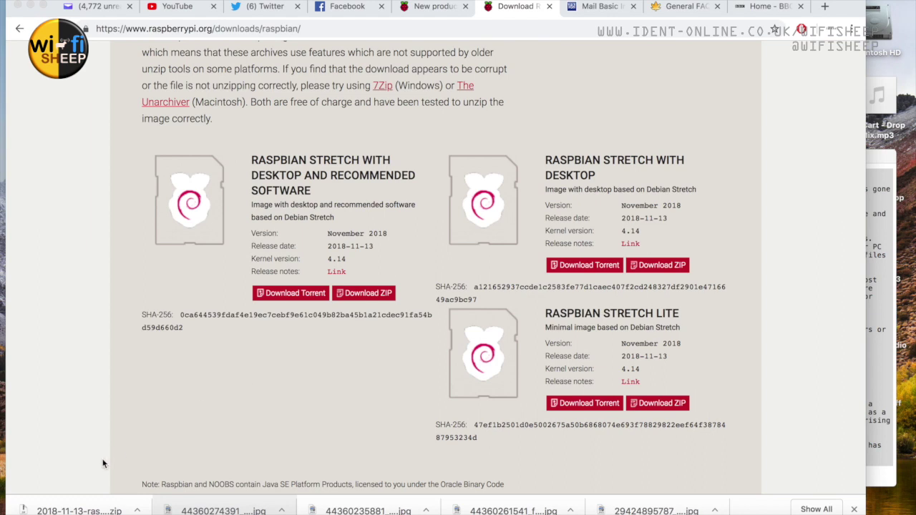
Extract the Raspbian zip with The Unarchiver into linux+pixel and select 2018-11-13-raspbian-stretch.img.
left_click(22, 510)
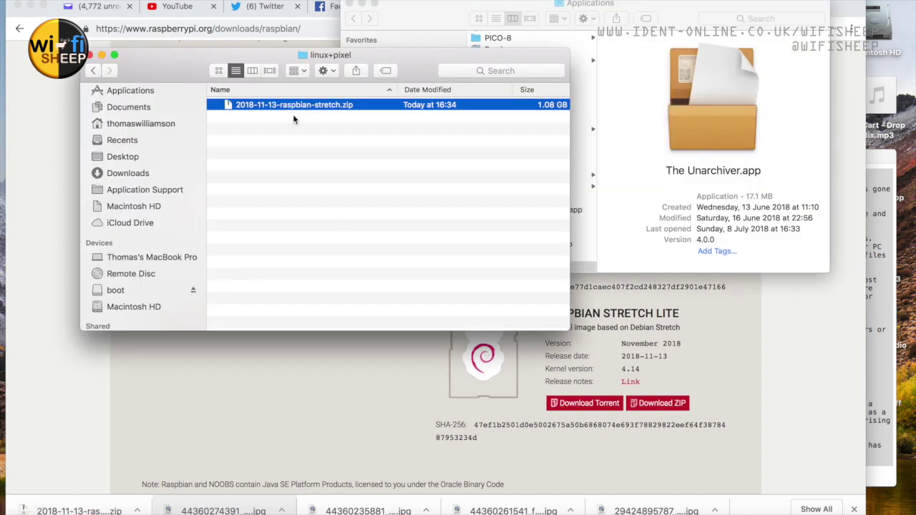
left_click_drag(408, 65, 416, 84)
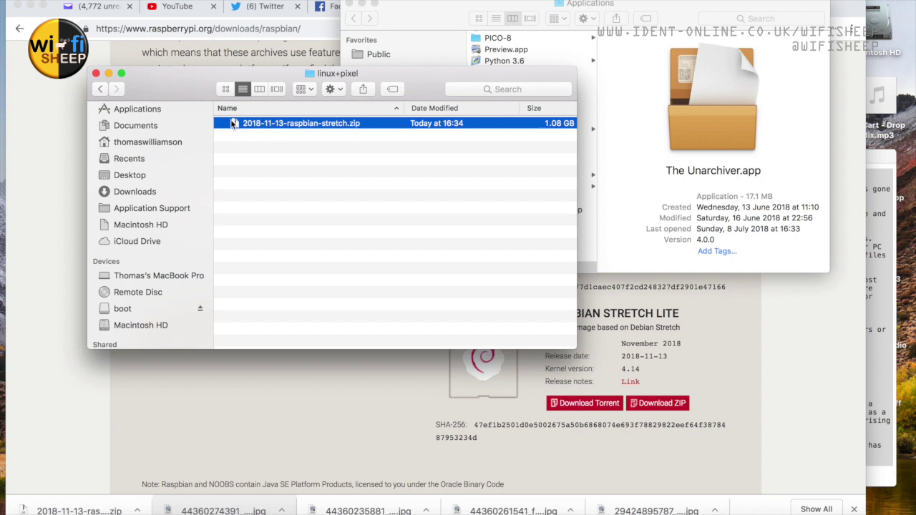
left_click_drag(232, 123, 697, 119)
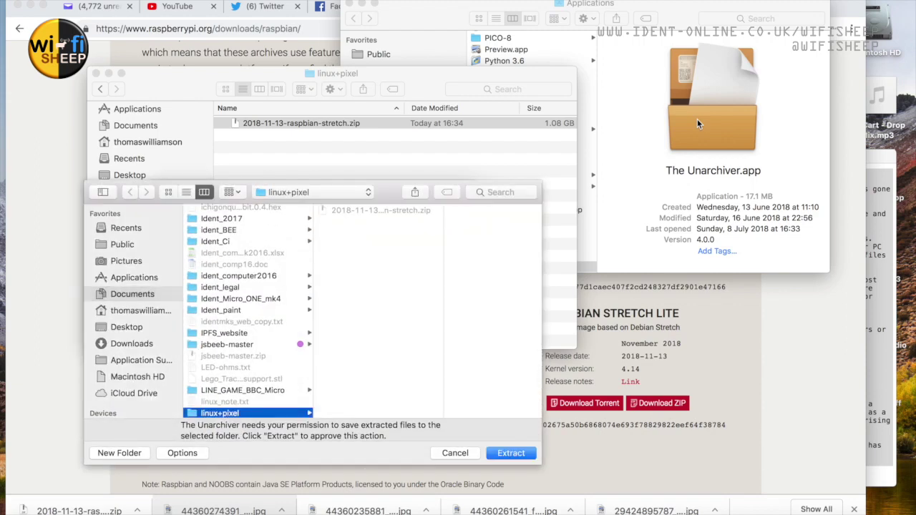
left_click(510, 456)
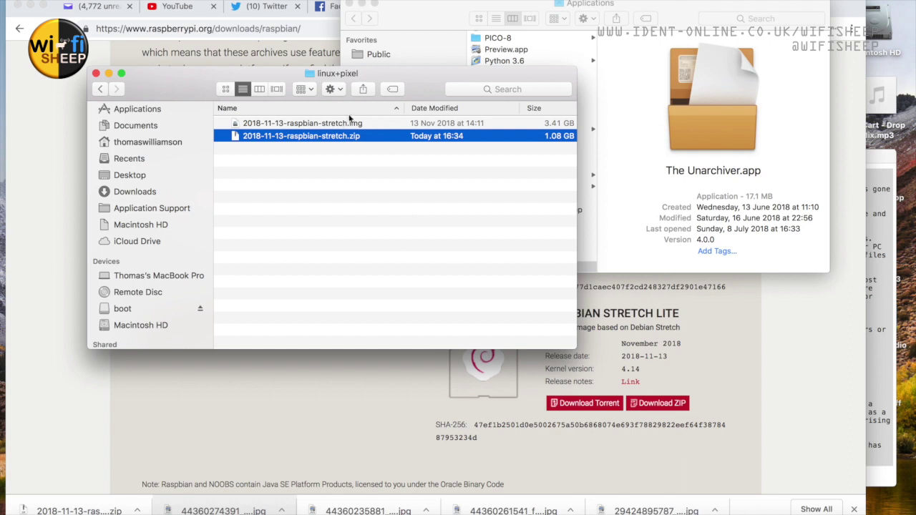
left_click(341, 125)
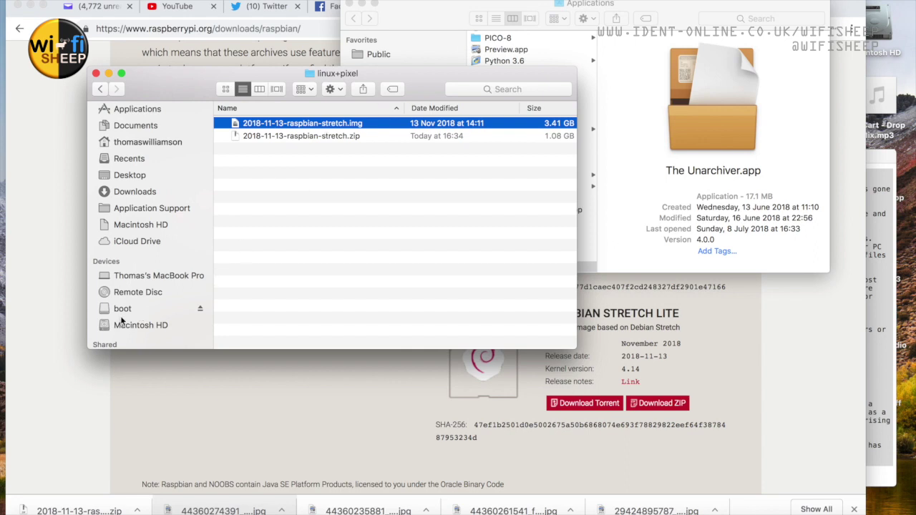
Launch Etcher from the Applications folder.
left_click(453, 9)
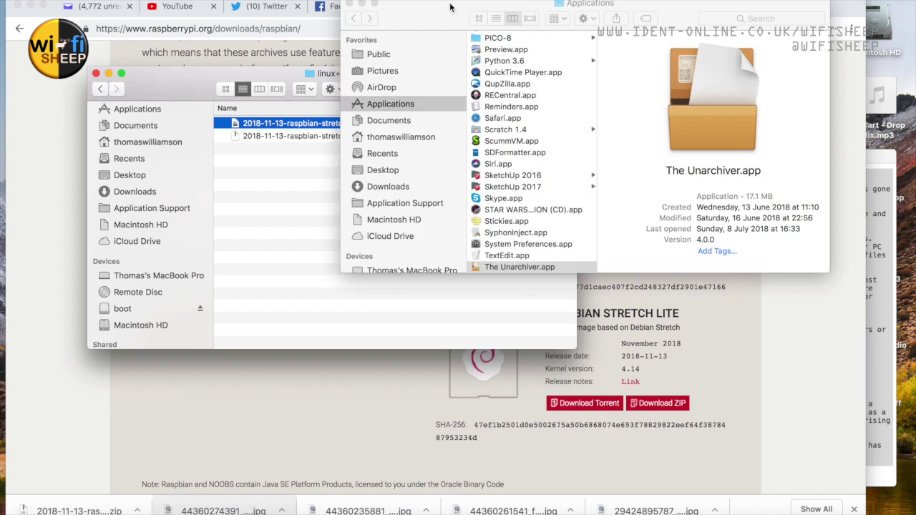
scroll(552, 143, "down", 5)
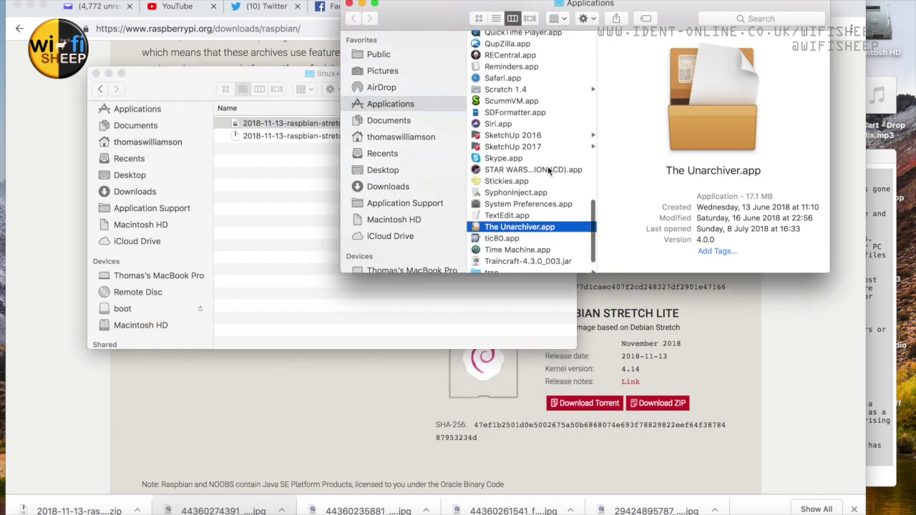
scroll(535, 205, "up", 10)
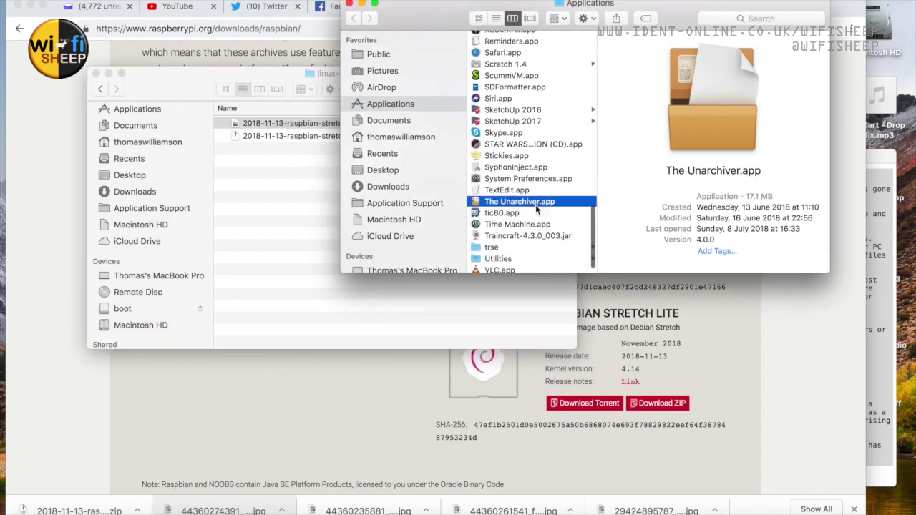
scroll(535, 205, "up", 5)
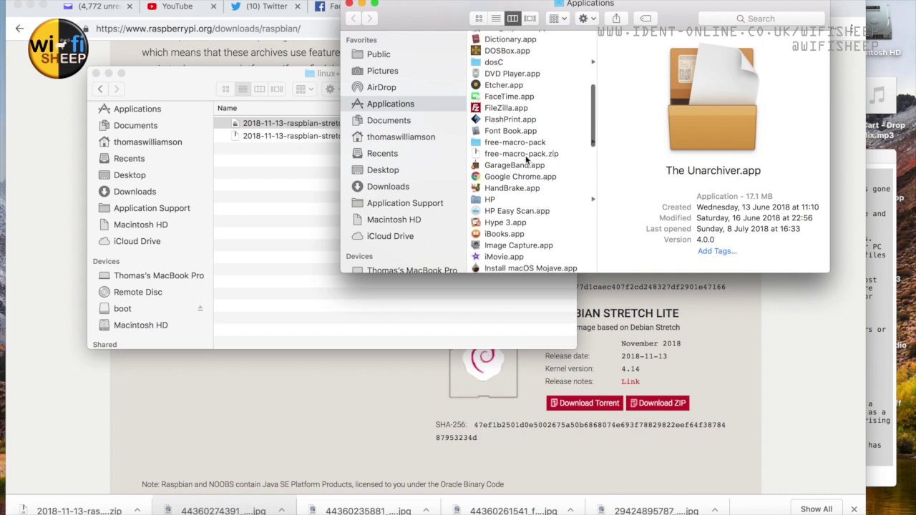
left_click(480, 135)
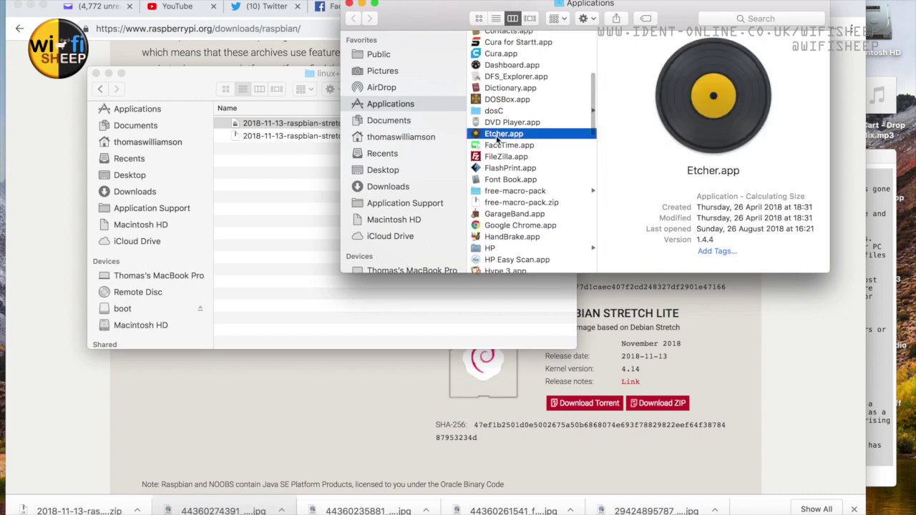
double_click(480, 134)
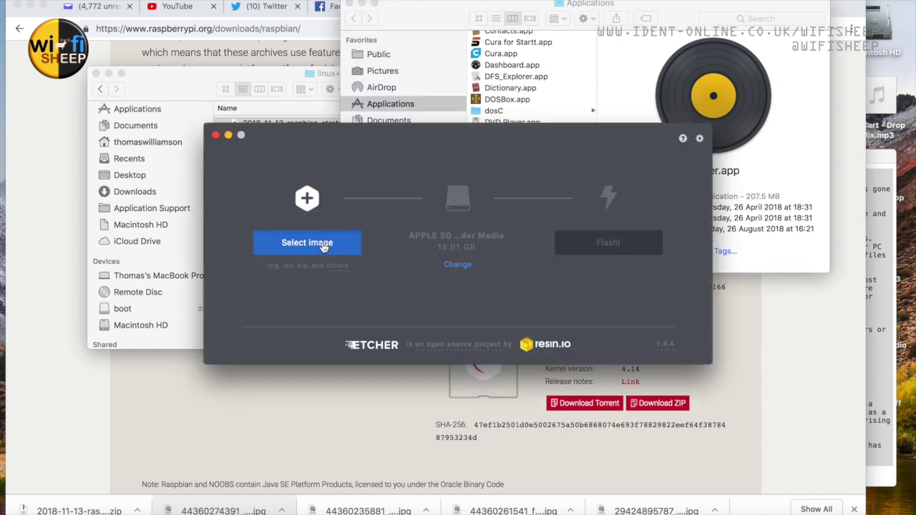
Choose the Raspbian stretch .img as the image and the 16.01 GB SD card as target.
left_click(322, 246)
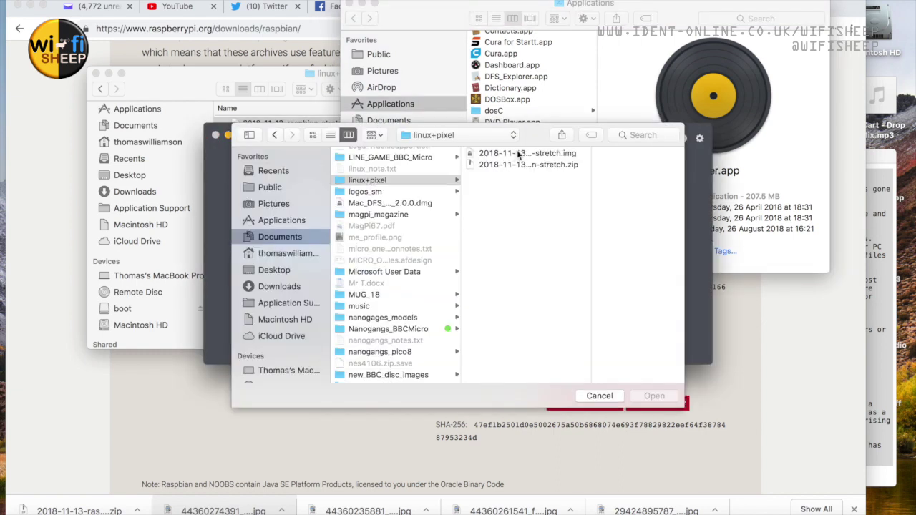
left_click(519, 155)
left_click(643, 397)
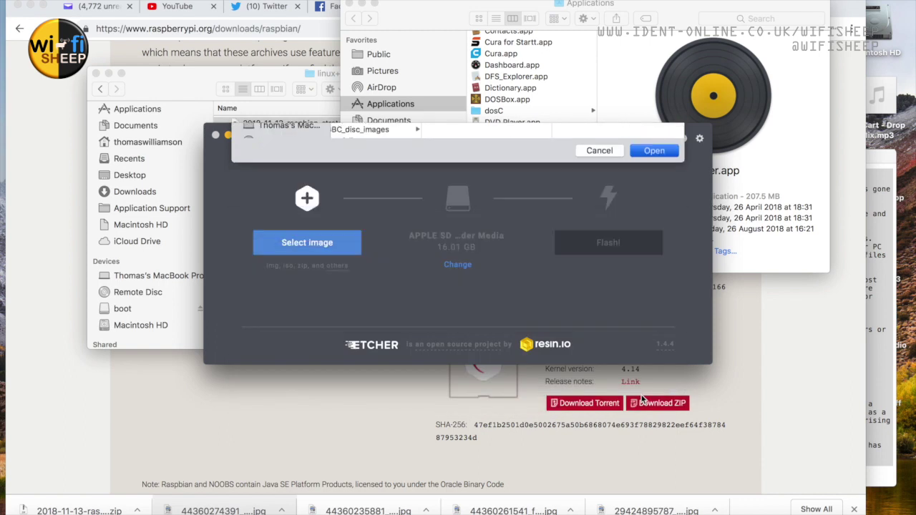
left_click(462, 263)
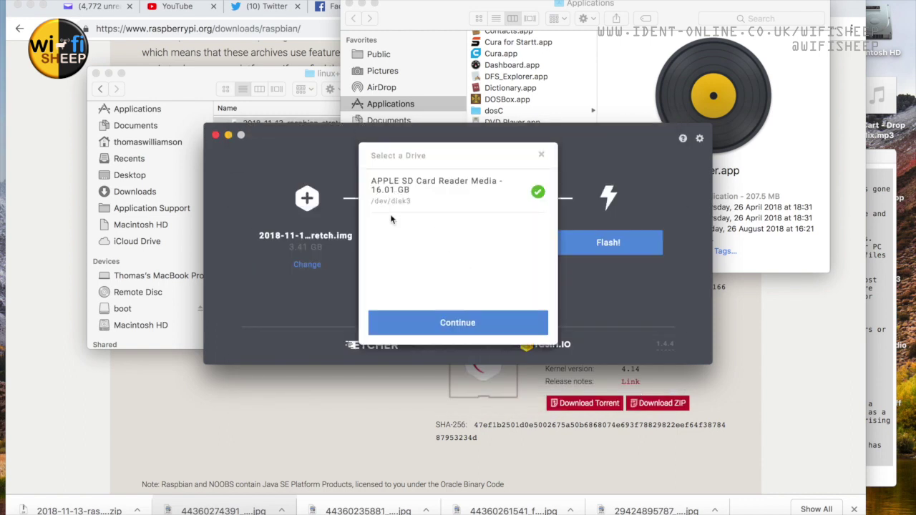
left_click(462, 323)
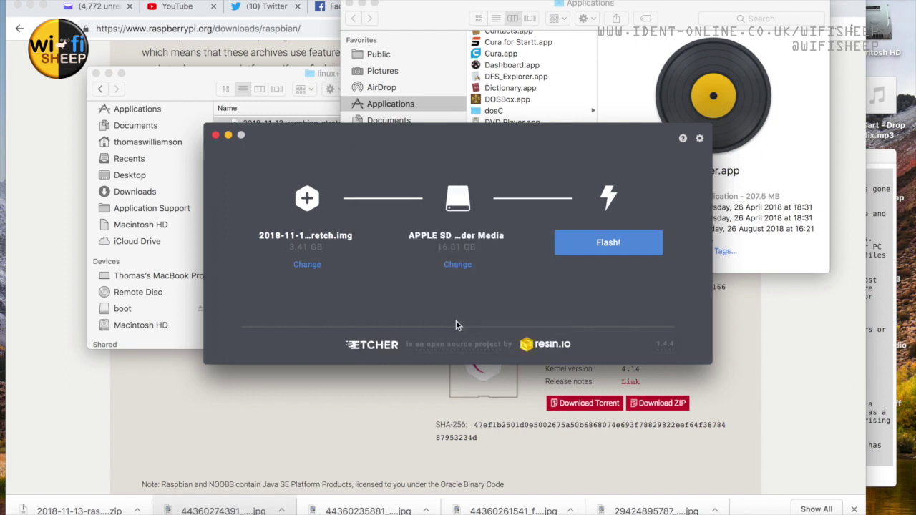
Start the flash and authorise it with the Mac account password.
left_click(613, 246)
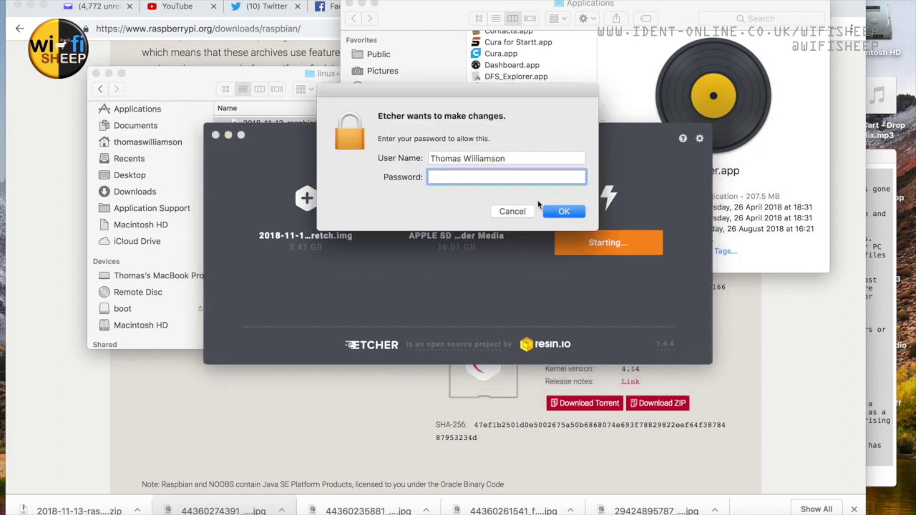
type("•••••••••")
key("Return")
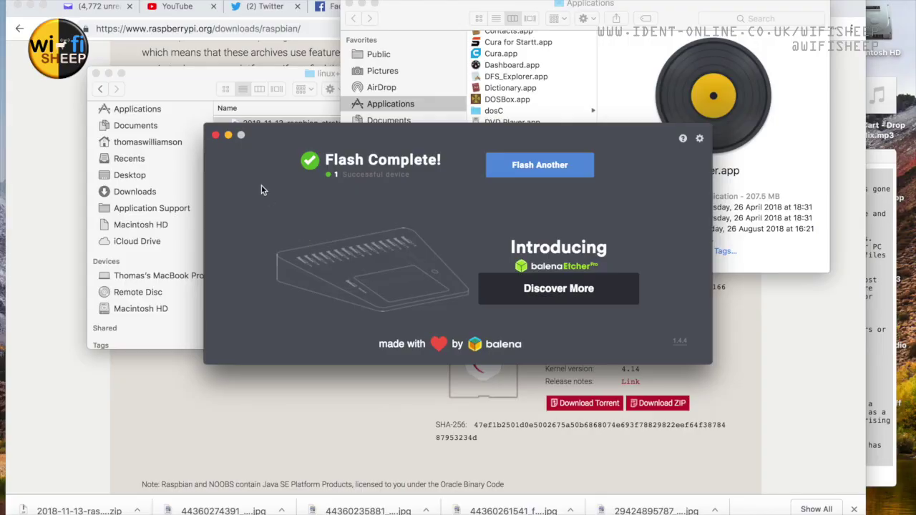
Close Etcher and bring the linux+pixel folder forward with the Raspbian .img selected.
left_click(216, 135)
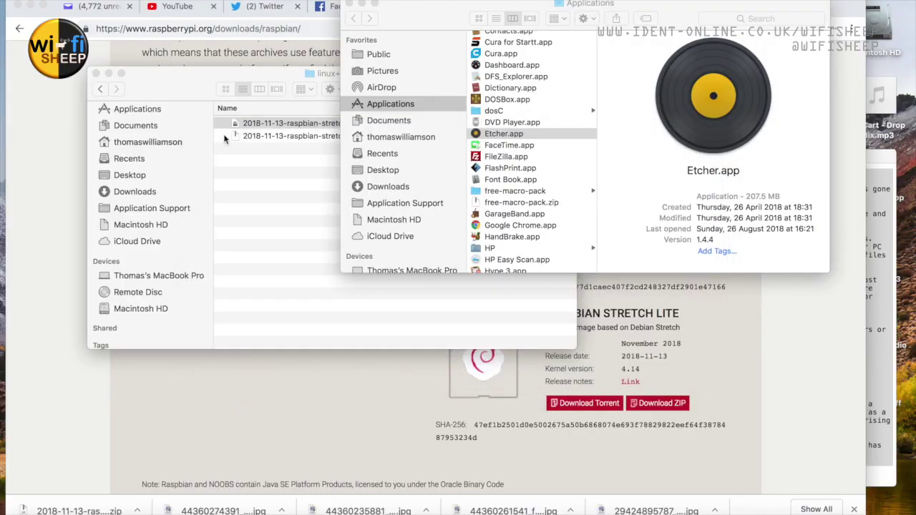
left_click(409, 18)
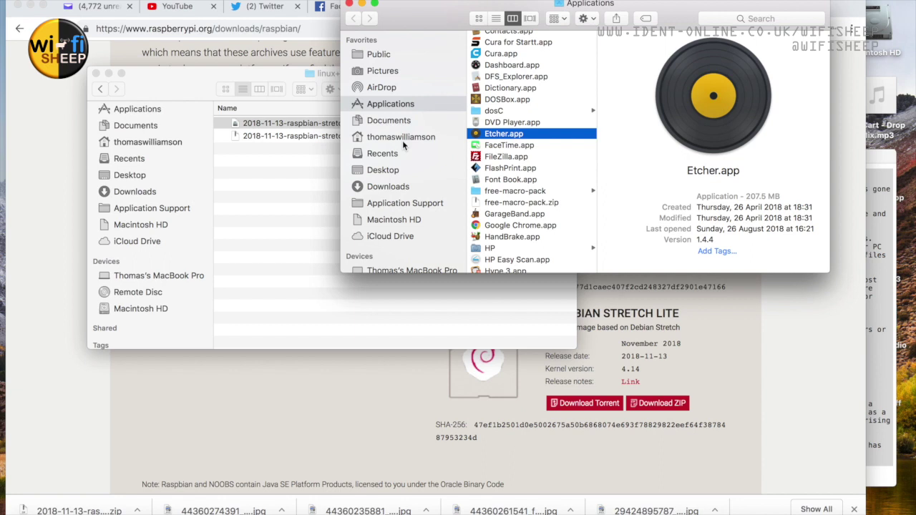
scroll(402, 140, "down", 3)
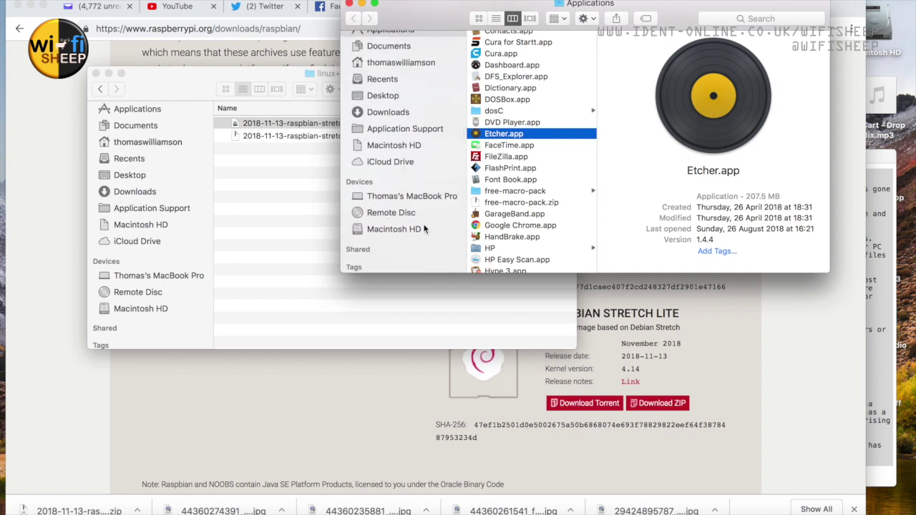
left_click(230, 93)
left_click(301, 123)
scroll(179, 258, "down", 2)
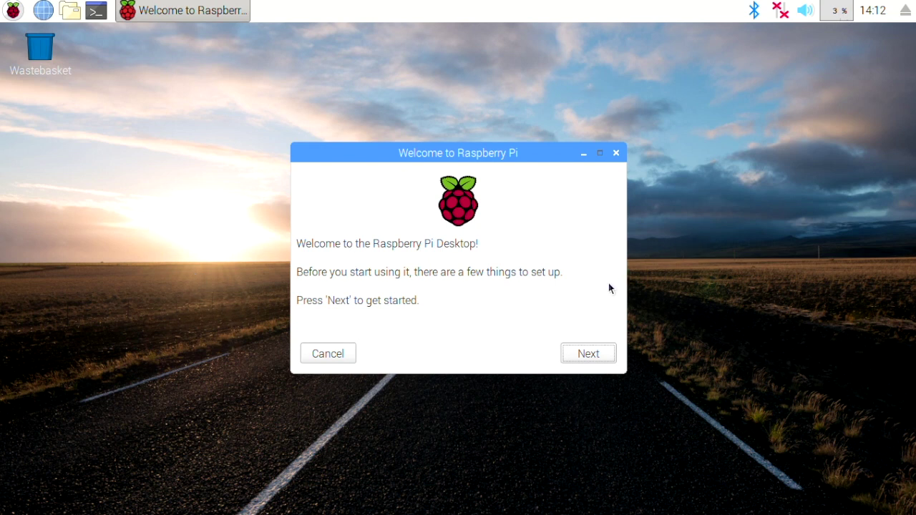
Set the location to United Kingdom, British English, London with the US keyboard layout.
left_click(599, 355)
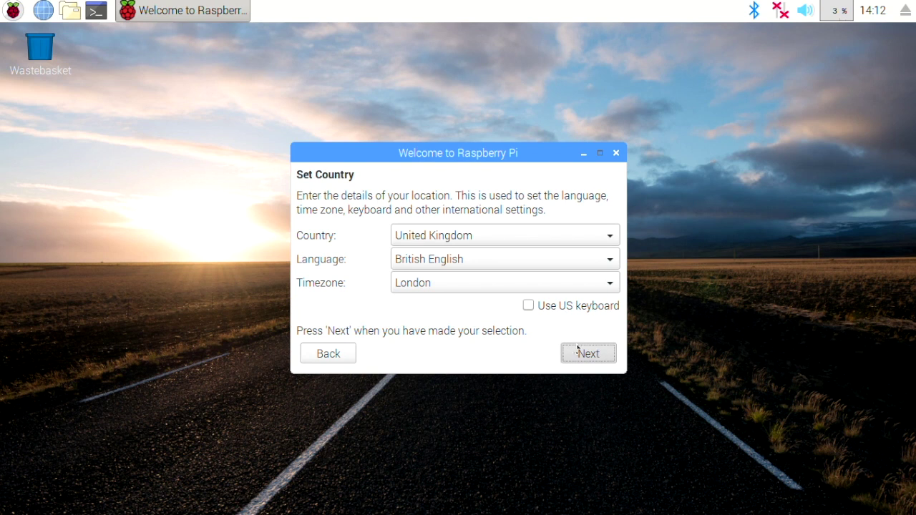
left_click(592, 353)
double_click(344, 350)
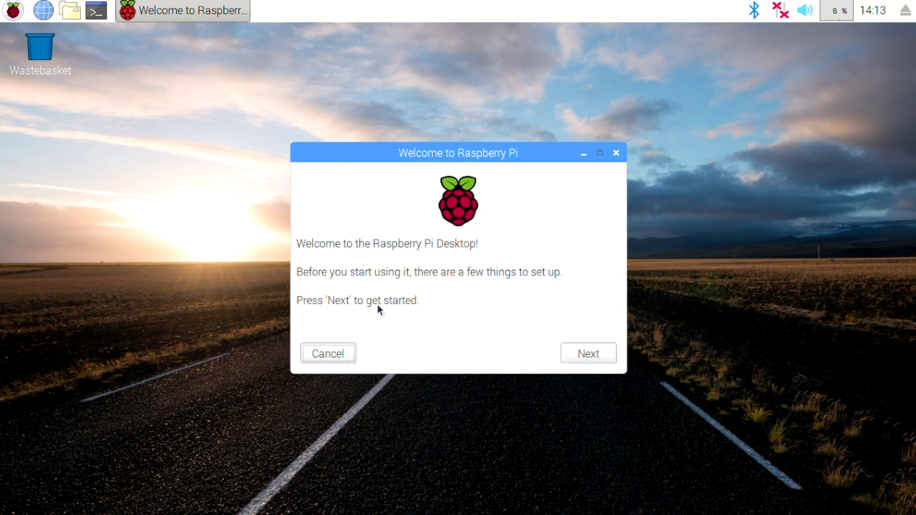
left_click(598, 354)
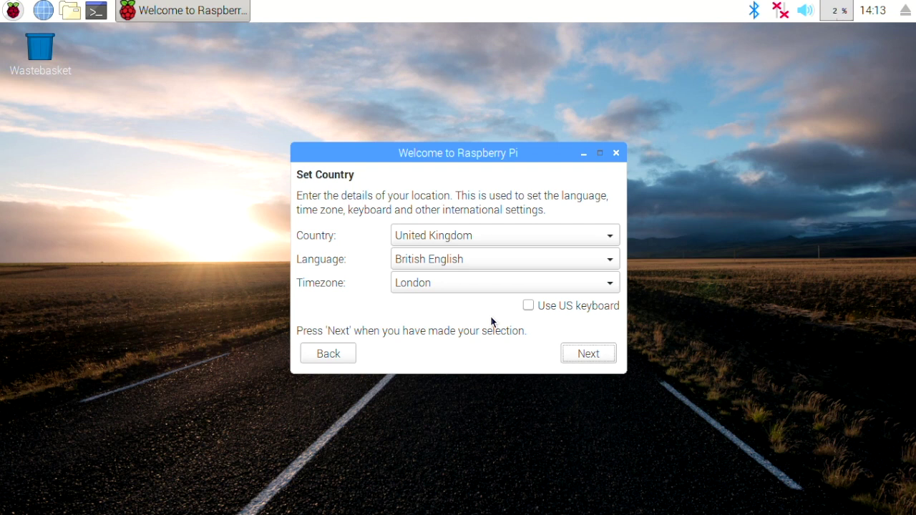
left_click(529, 308)
left_click(578, 353)
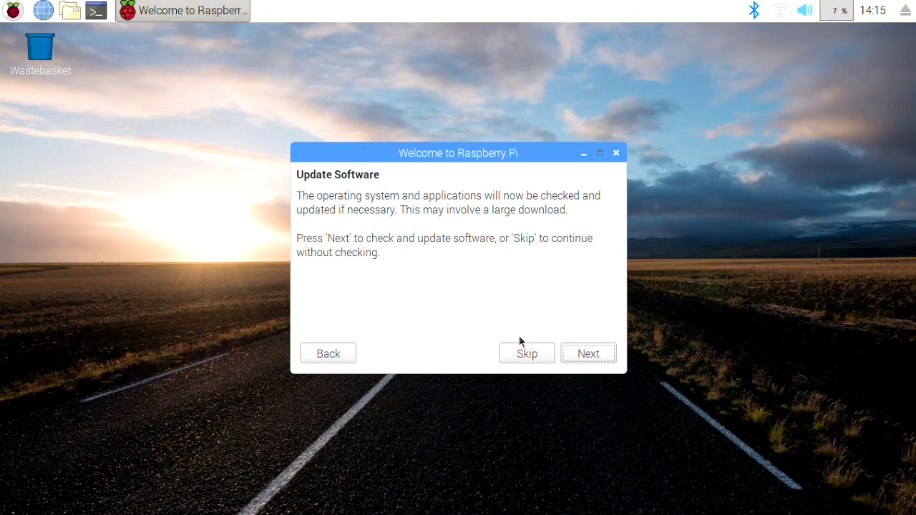
Run the software update check, confirm the system is up to date, and reboot.
left_click(588, 357)
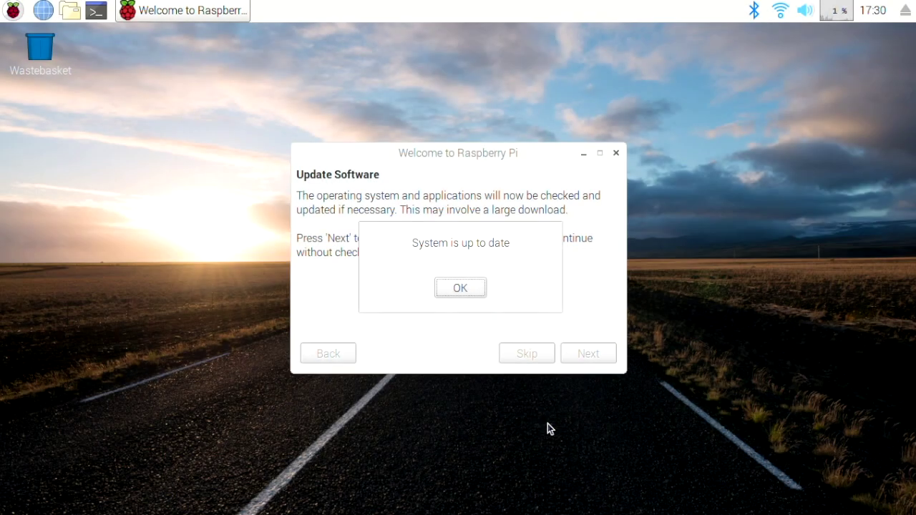
left_click(464, 292)
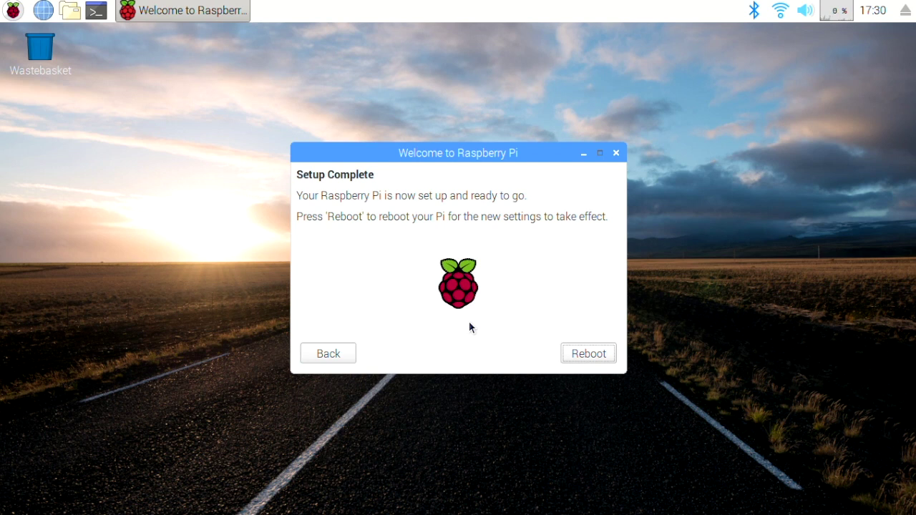
left_click(576, 355)
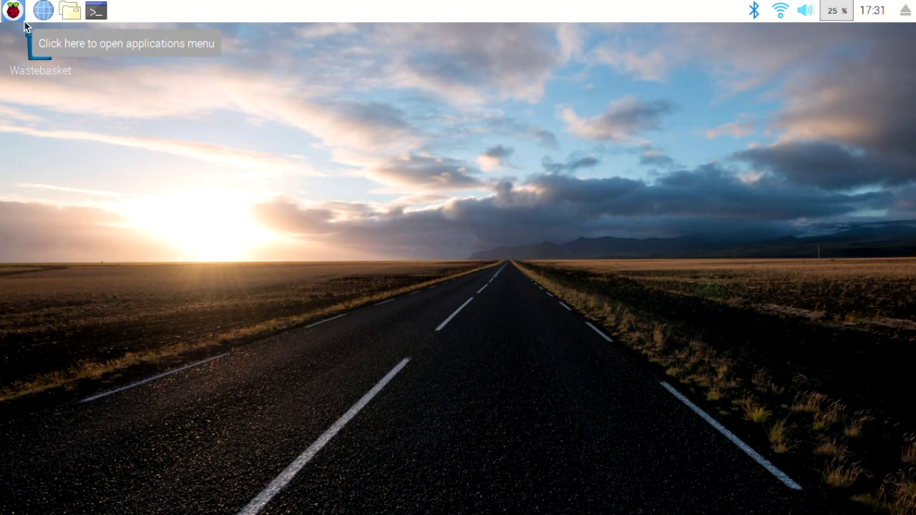
Browse the Programming, Internet and Sound & Video submenus of the applications menu.
left_click(15, 17)
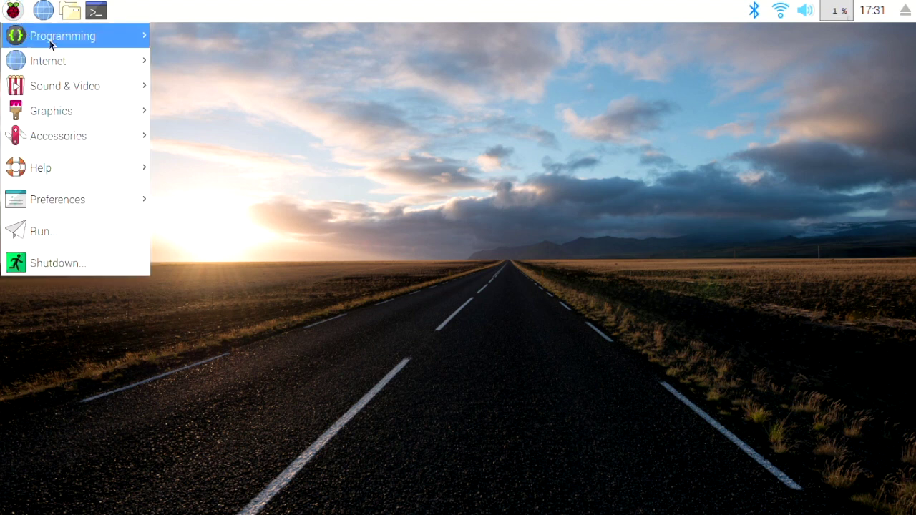
mouse_move(51, 43)
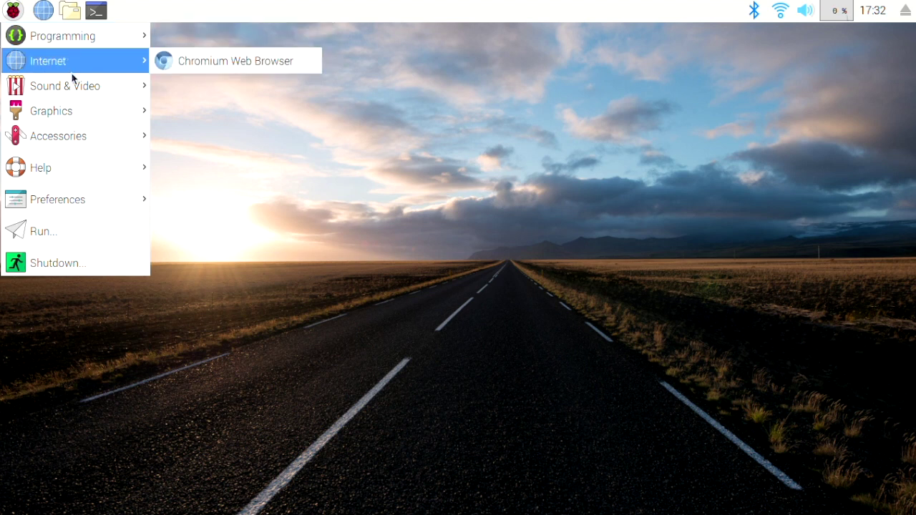
mouse_move(76, 69)
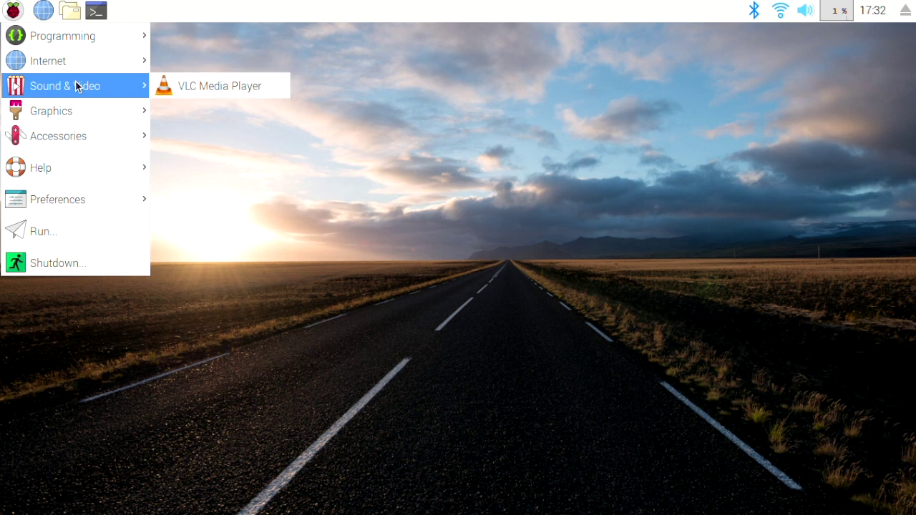
mouse_move(87, 115)
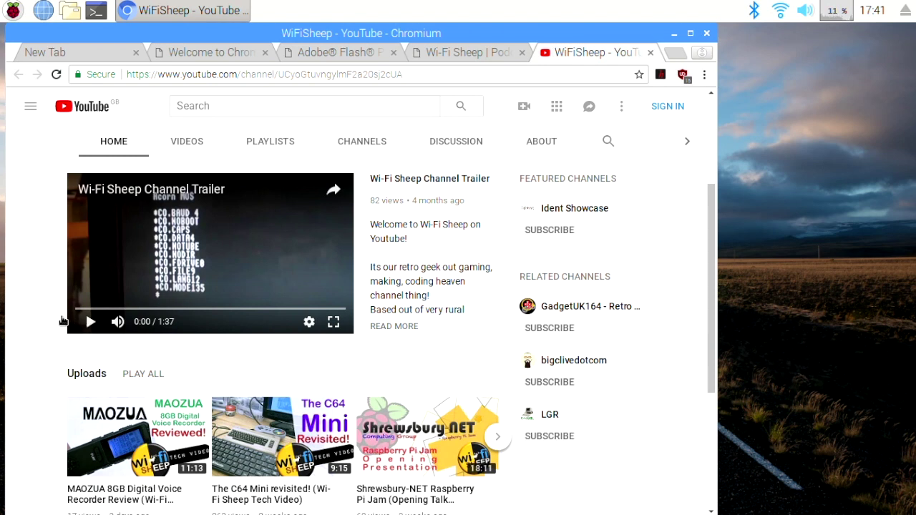
Play the Wi-Fi Sheep YouTube trailer, then scroll through the Wi-Fi Sheep website tab.
left_click(61, 320)
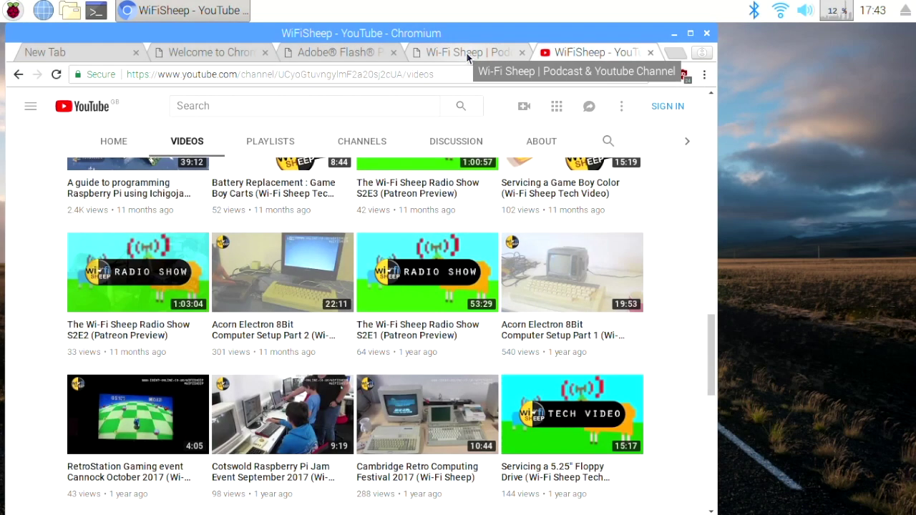
left_click(468, 52)
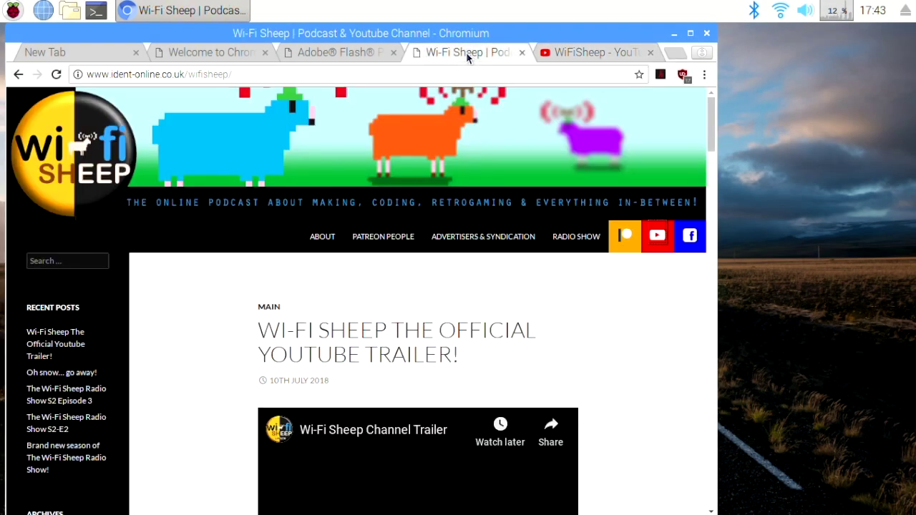
scroll(473, 263, "down", 3)
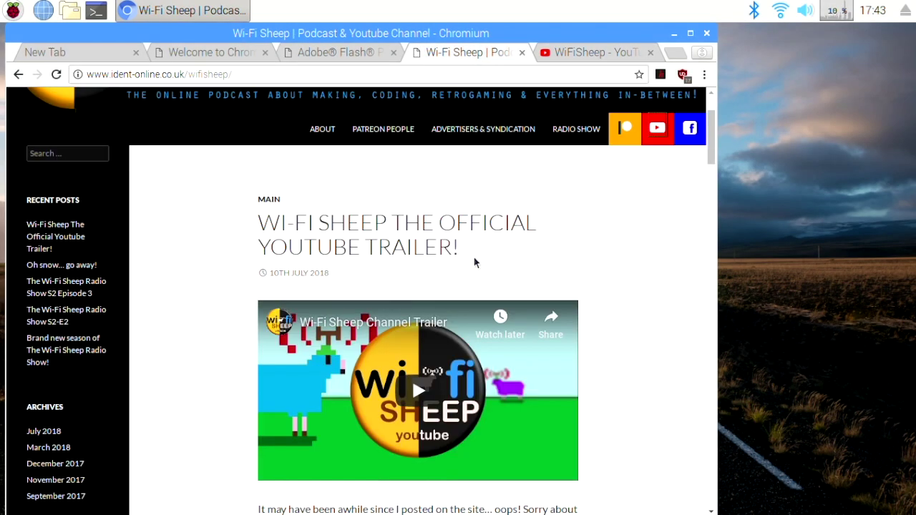
scroll(392, 195, "up", 1)
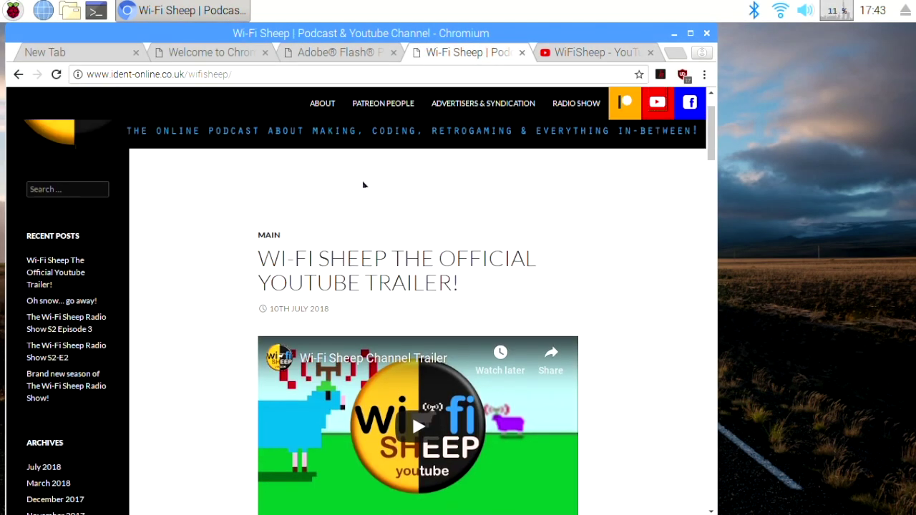
scroll(342, 184, "up", 2)
scroll(342, 185, "up", 1)
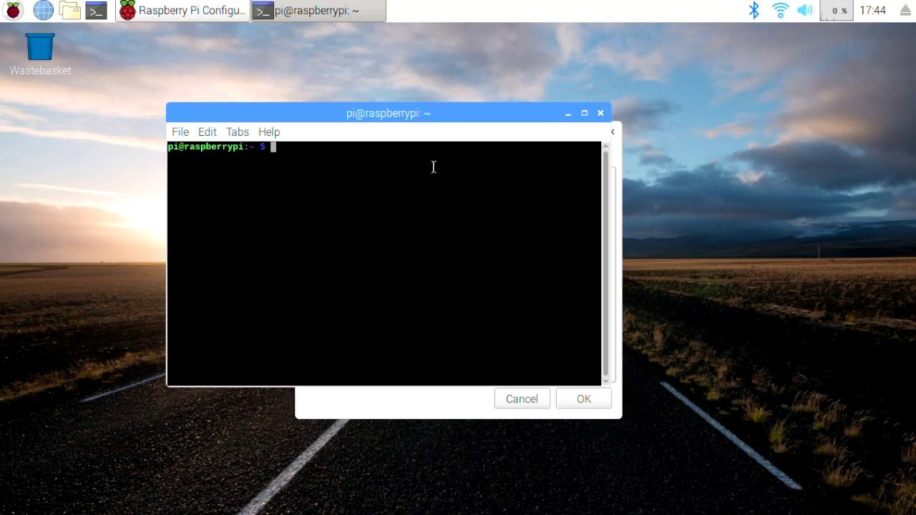
Run sudo raspi-config, try 6 Overclock, and dismiss the 'cannot be overclocked' message.
type("sudo raspi-con")
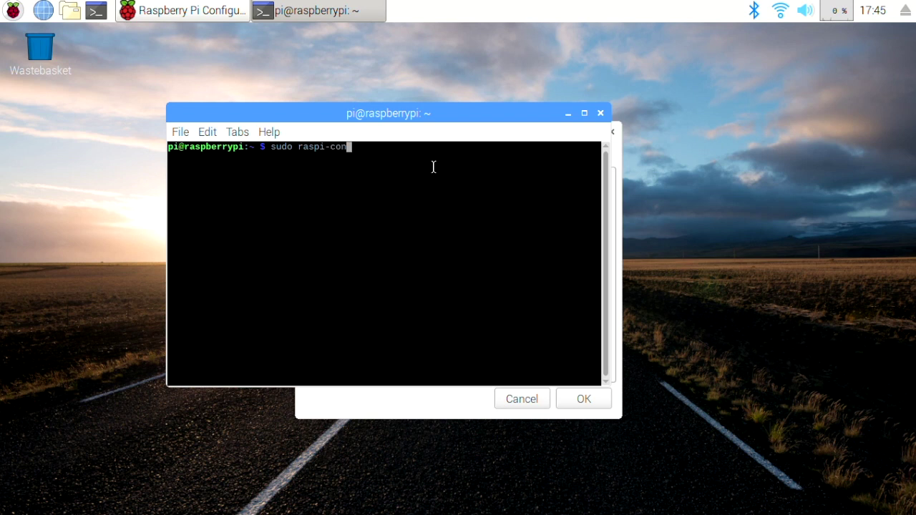
type("fig")
key("Return")
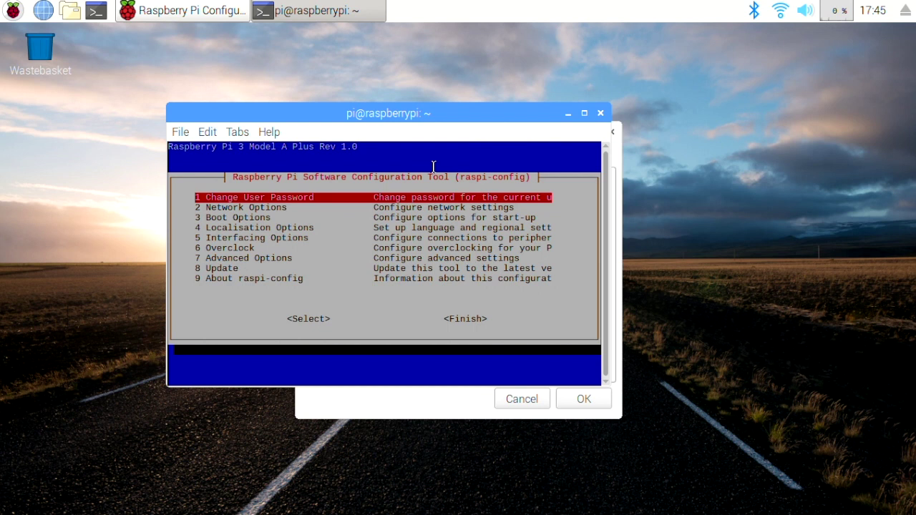
key("Down")
key("Down")
key("Down")
key("Down")
key("Down")
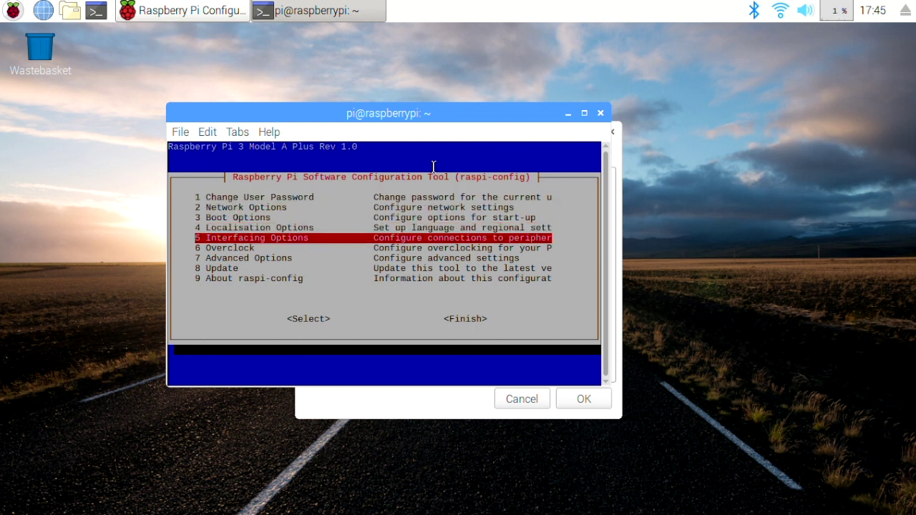
key("Escape")
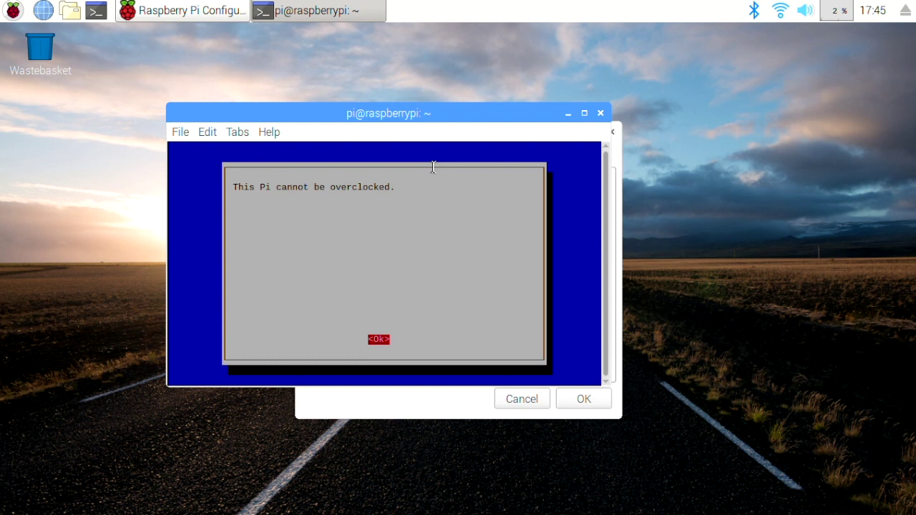
key("Return")
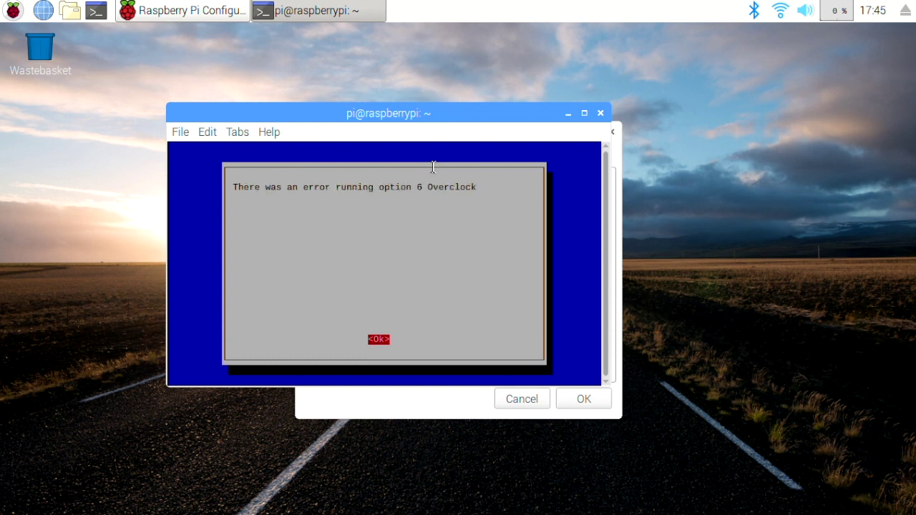
key("Return")
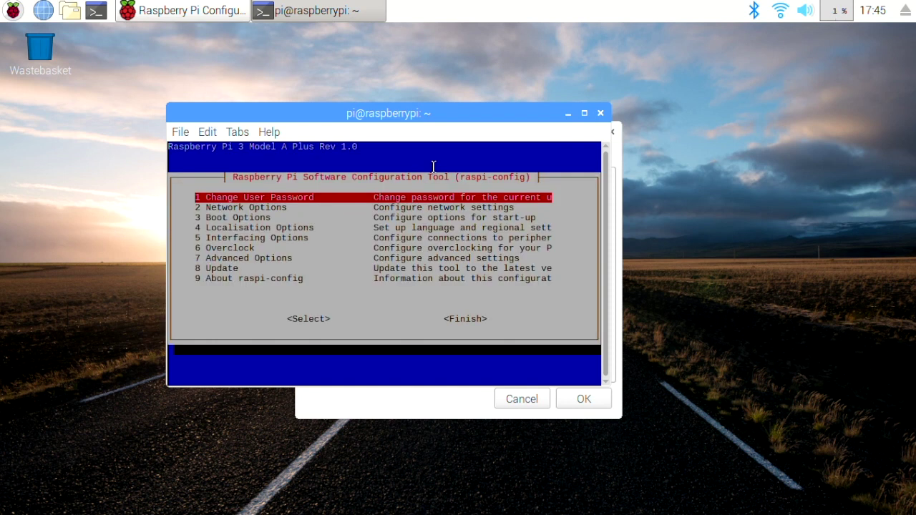
Step through Network, Localisation and Boot Options in the raspi-config menu.
key("Down")
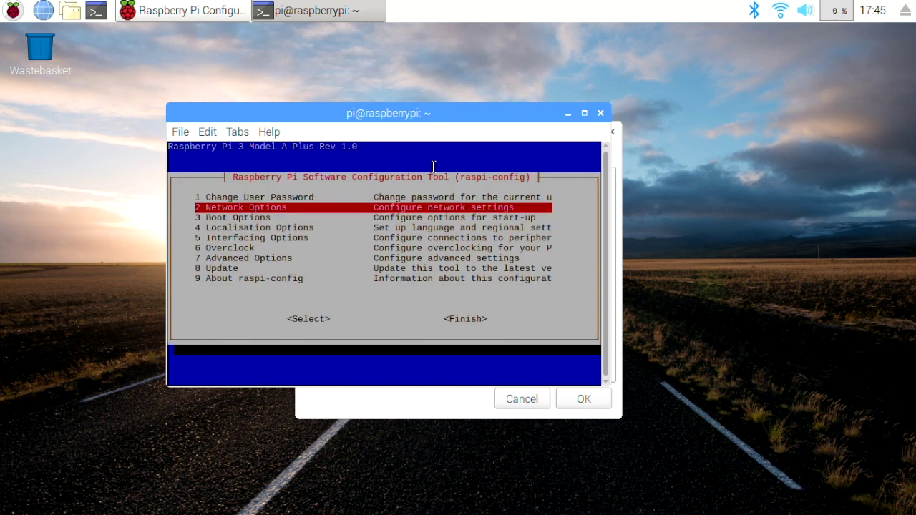
key("Down")
key("Down")
key("Up")
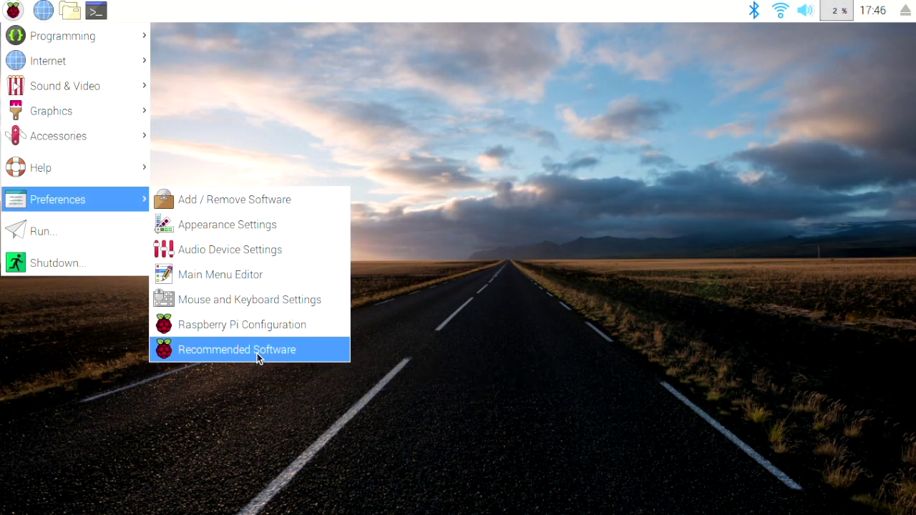
In Recommended Software, browse the Office and Internet program categories.
left_click(257, 354)
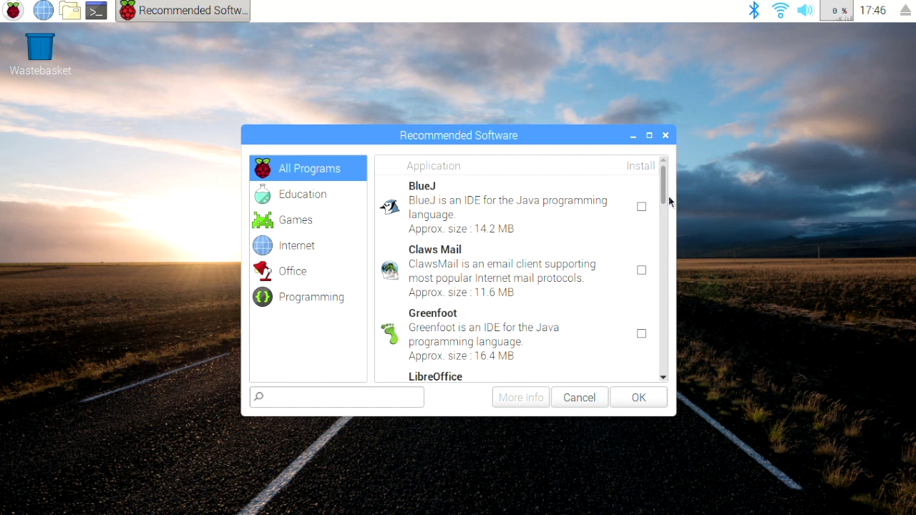
left_click(280, 270)
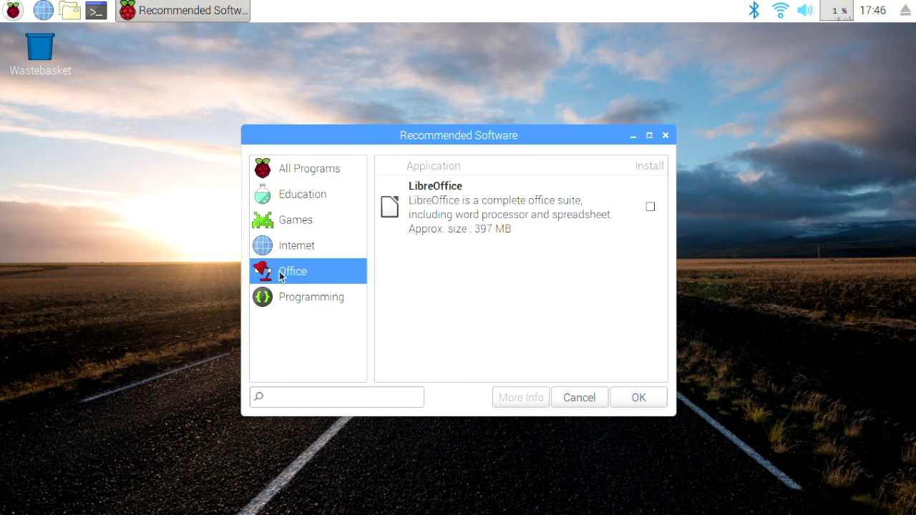
left_click(651, 207)
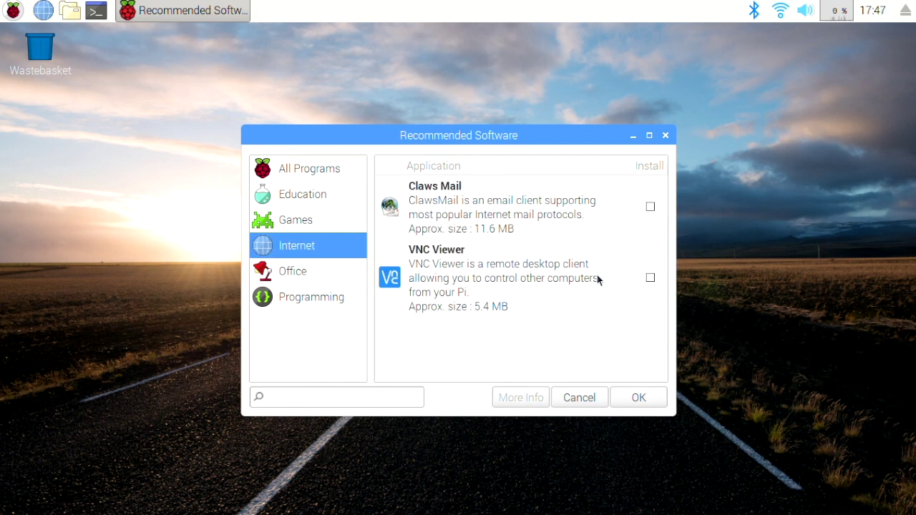
Tick VNC Viewer and Scratch and install them.
left_click(650, 278)
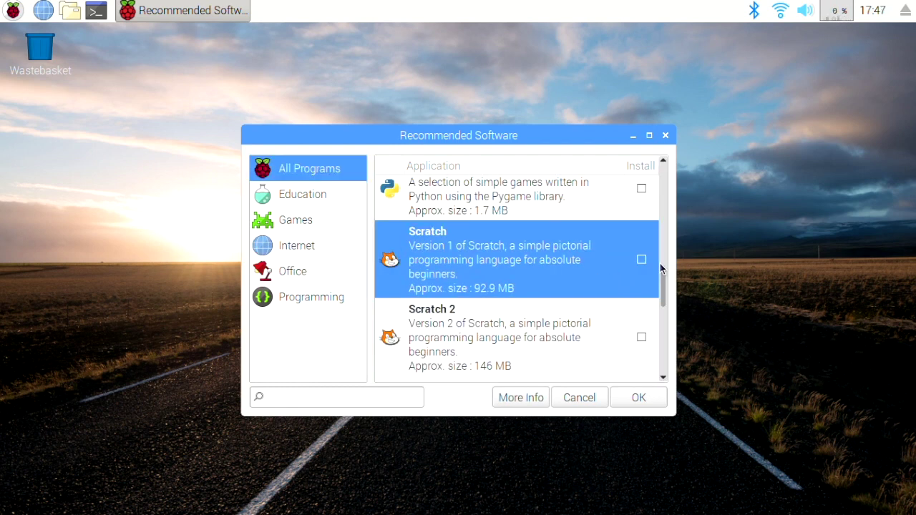
left_click(641, 261)
left_click_drag(663, 286, 677, 182)
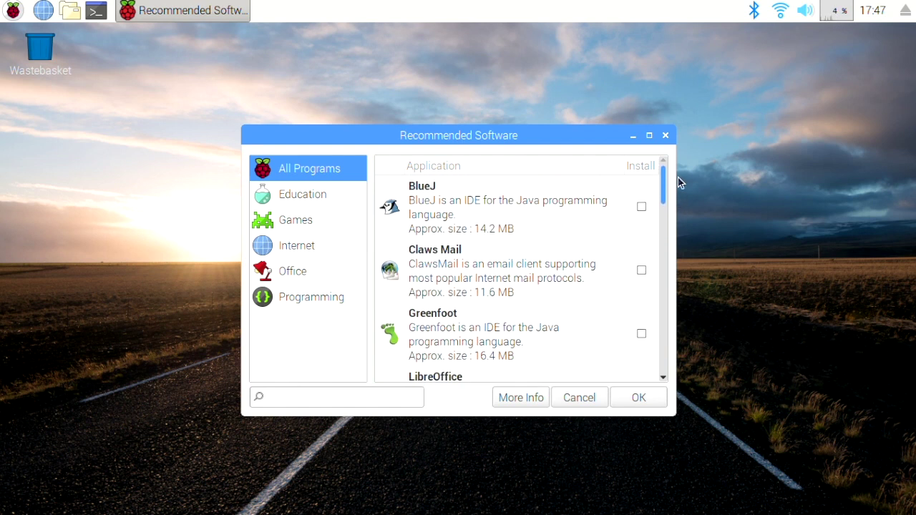
left_click(653, 401)
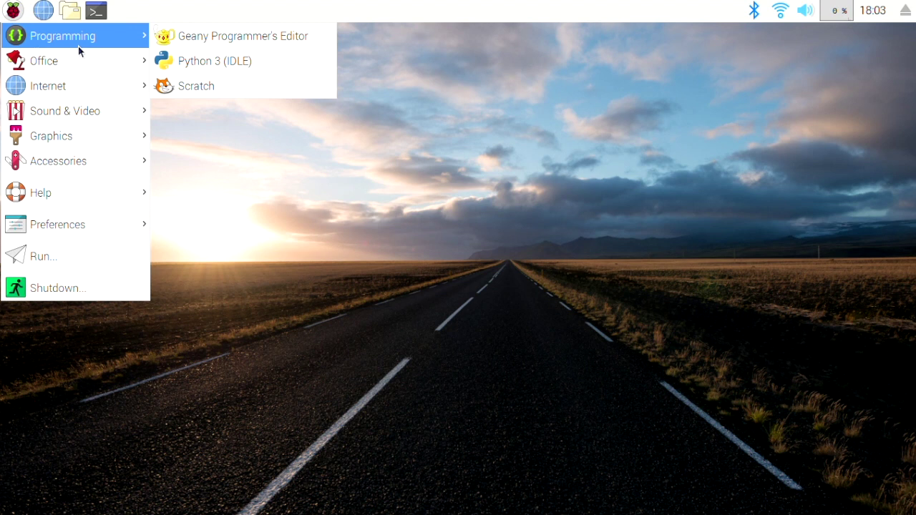
Launch LibreOffice Writer from the Office menu and type 'Hello World' into the new document.
mouse_move(122, 61)
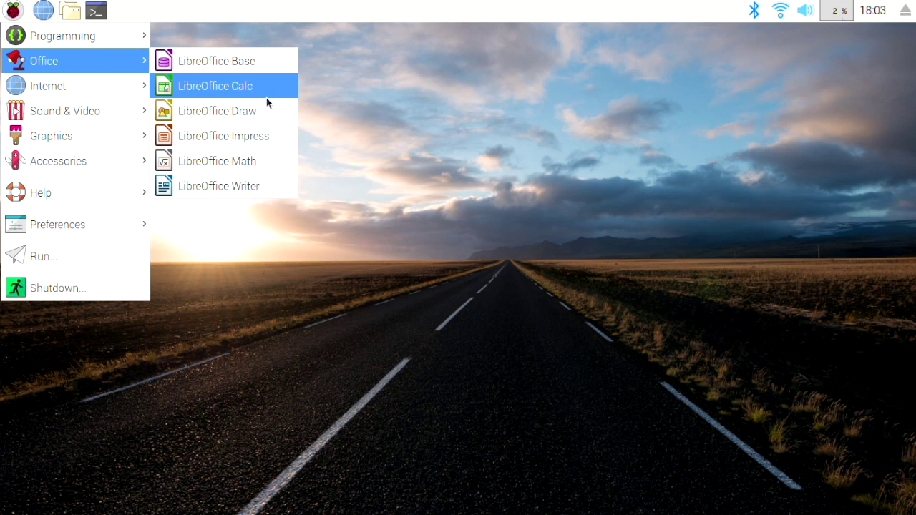
left_click(258, 184)
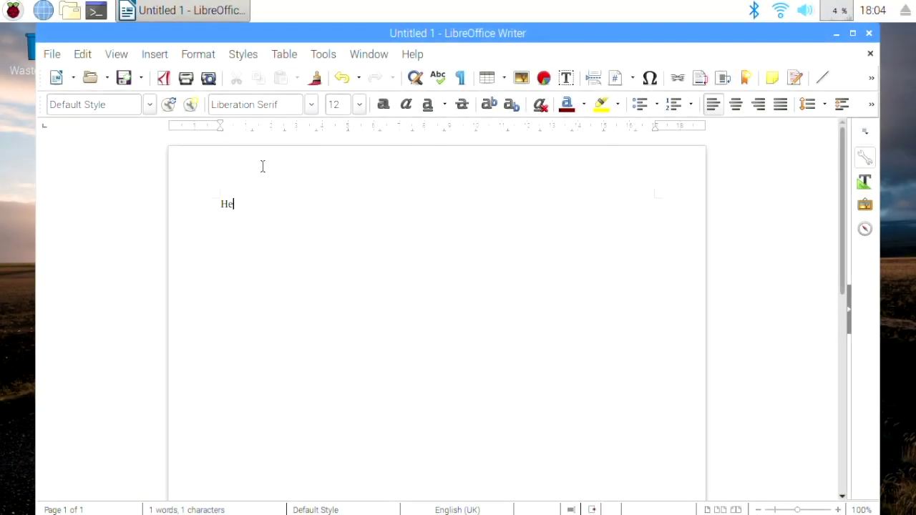
type("llo World")
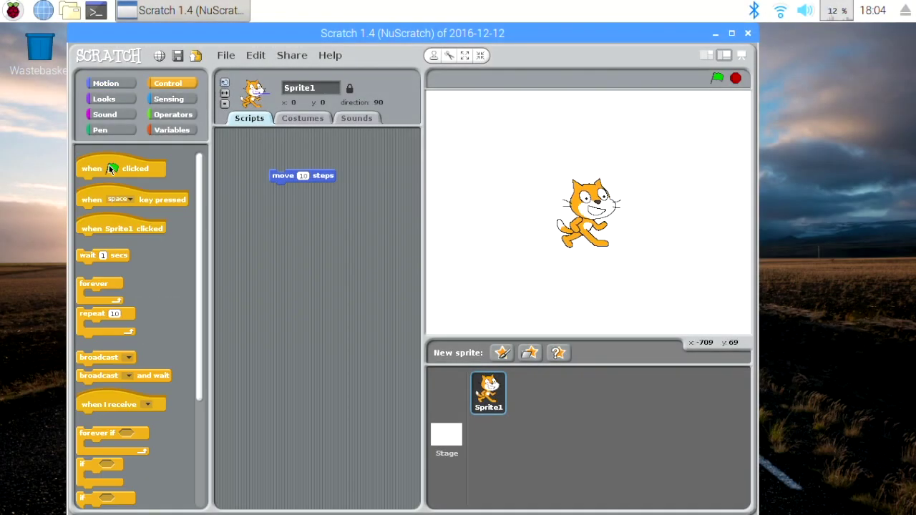
Attach 'when flag clicked' above 'move 10 steps' and run the script four times.
left_click_drag(111, 168, 296, 157)
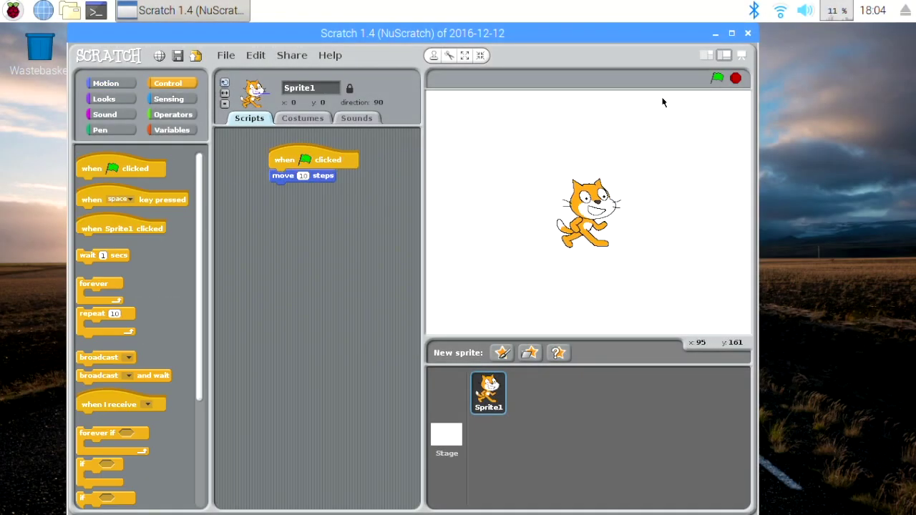
left_click(717, 79)
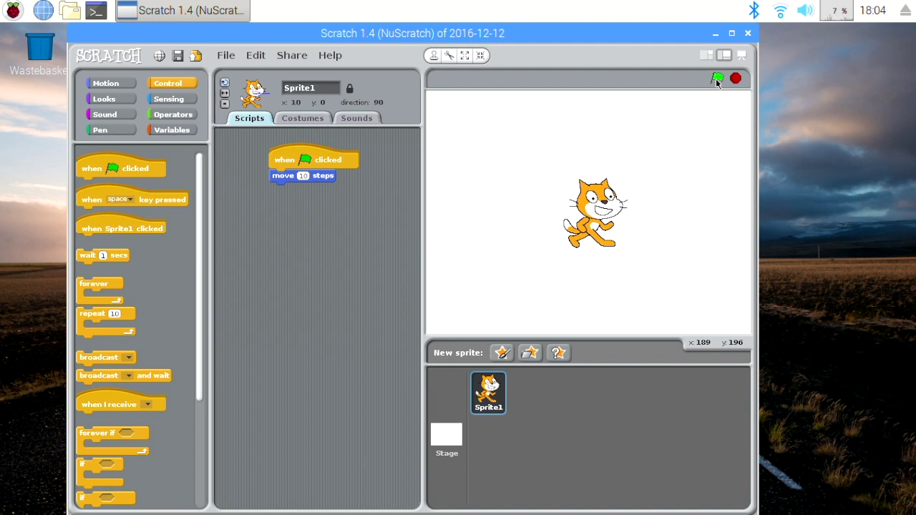
left_click(717, 80)
left_click(717, 79)
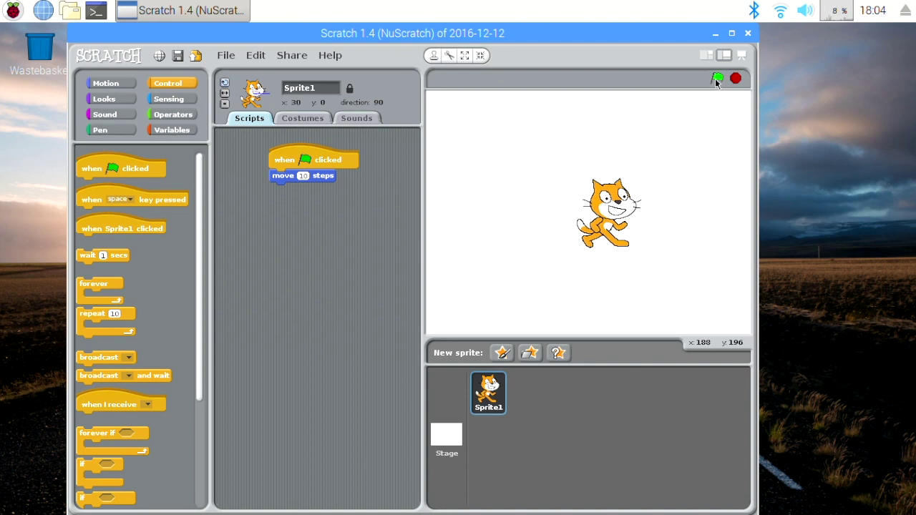
left_click(717, 79)
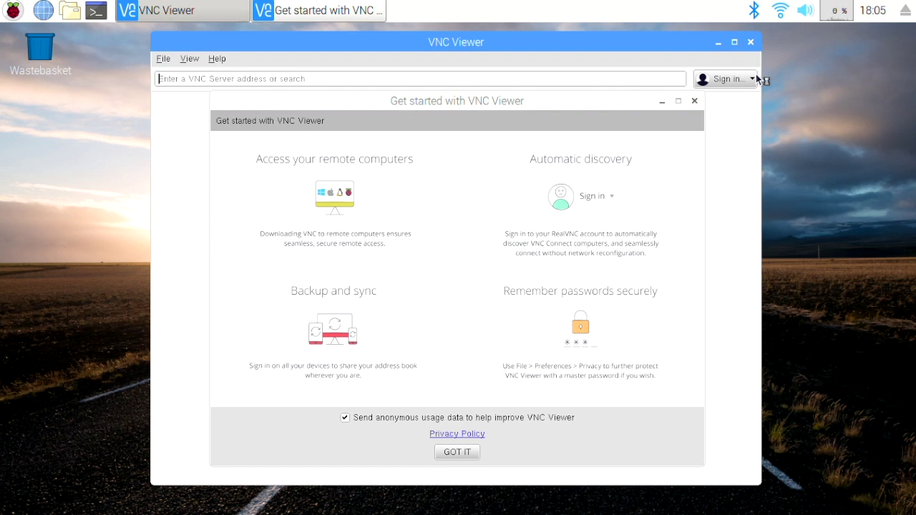
Shift the VNC Viewer main window slightly down behind the Get started dialog.
left_click_drag(708, 41, 680, 56)
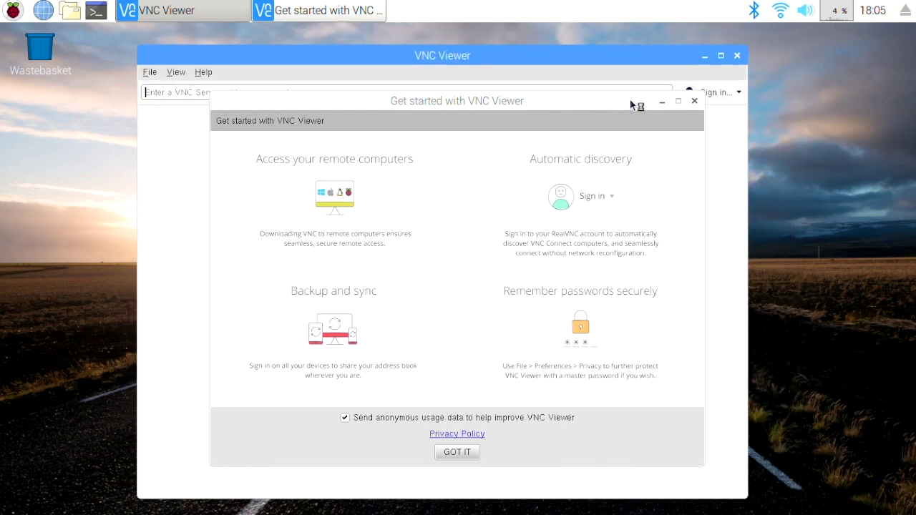